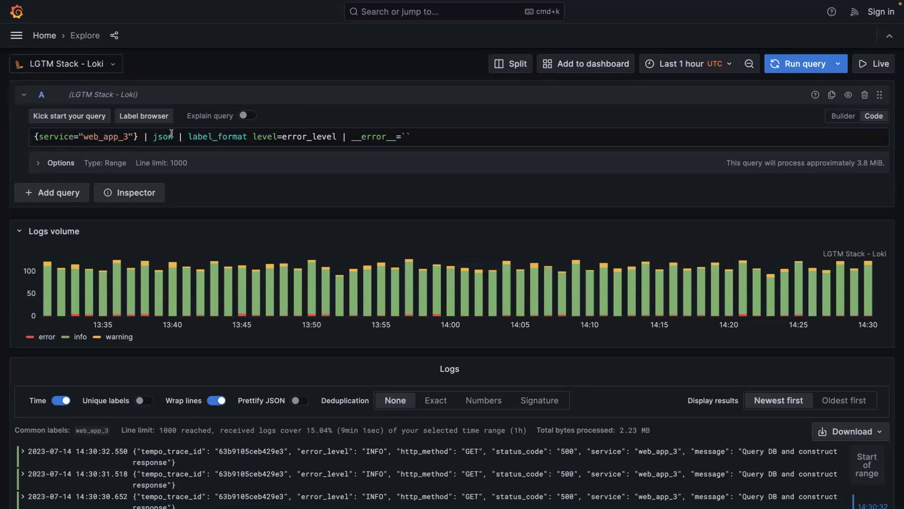
scroll(200, 165, down, 1)
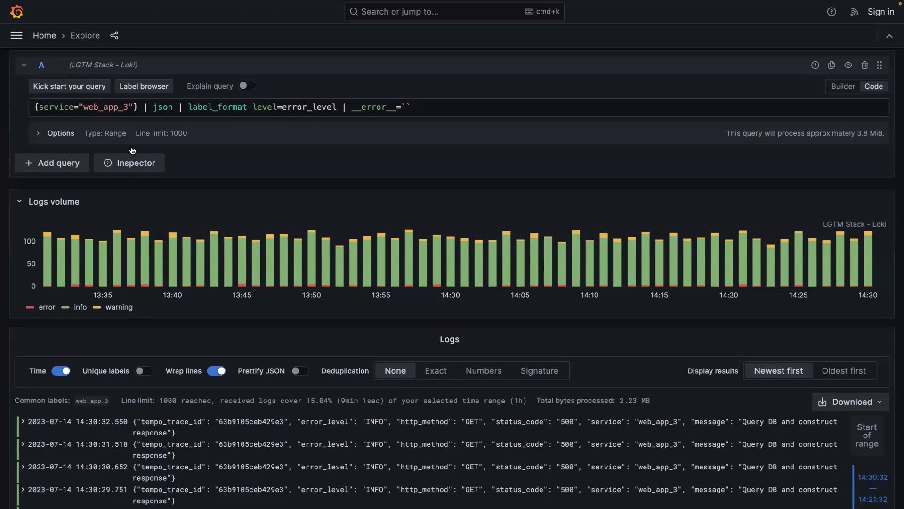
scroll(141, 176, down, 3)
scroll(156, 205, down, 3)
scroll(169, 240, down, 2)
scroll(182, 275, down, 2)
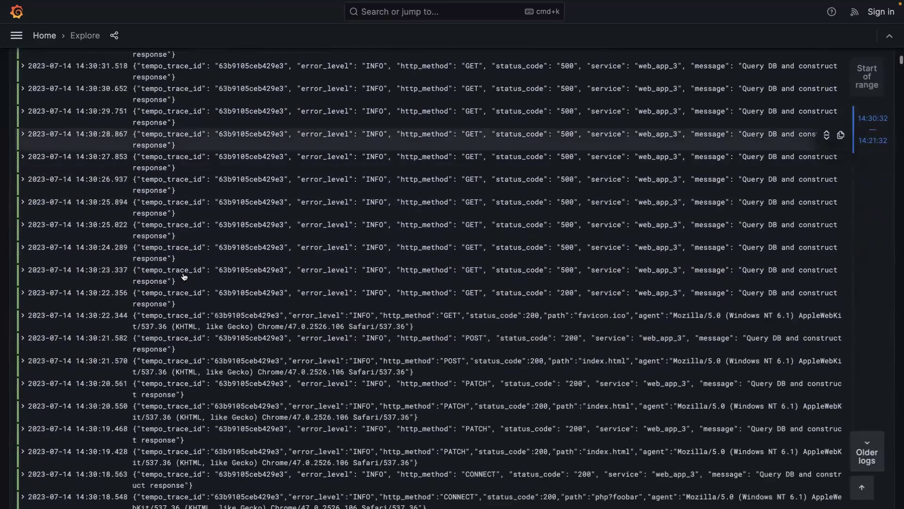
scroll(183, 276, down, 3)
scroll(113, 297, up, 8)
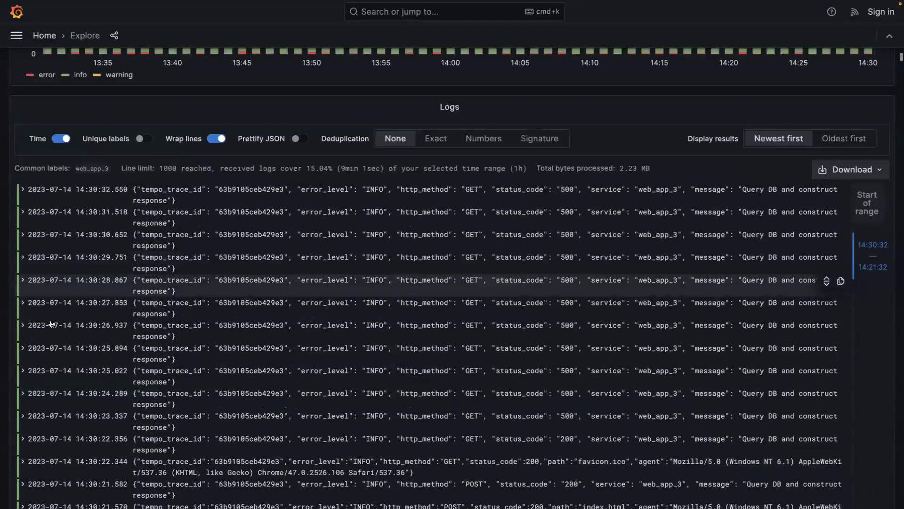
scroll(51, 325, up, 5)
Filter the web_app_3 logs to error level and show the top error's surrounding log context
click(47, 323)
scroll(679, 409, down, 3)
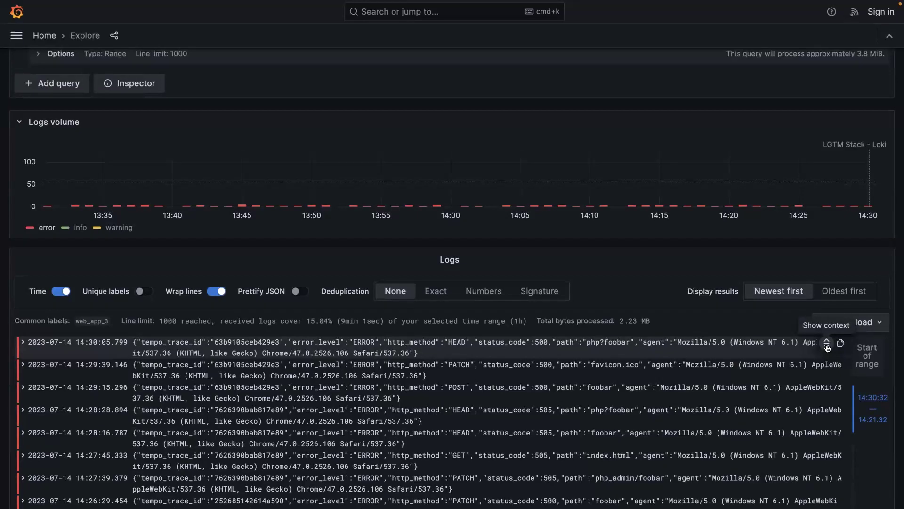
click(828, 343)
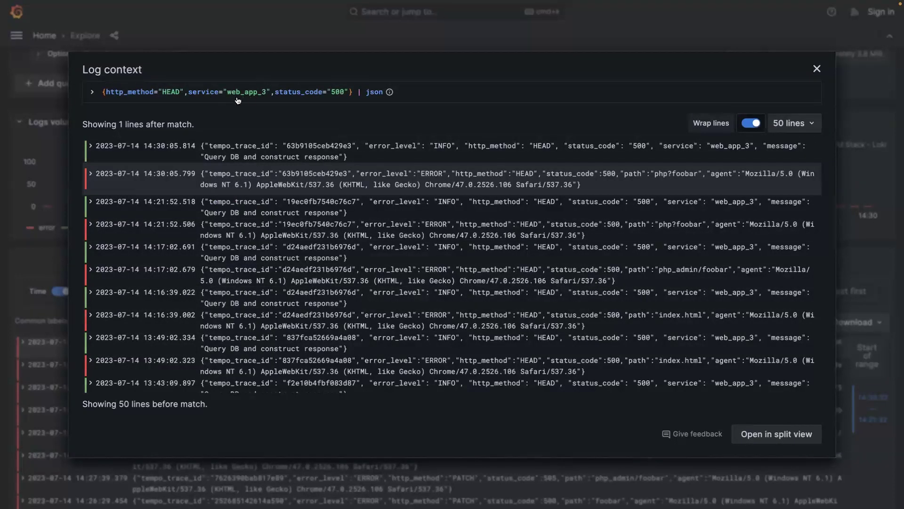
scroll(317, 257, down, 3)
scroll(316, 258, down, 3)
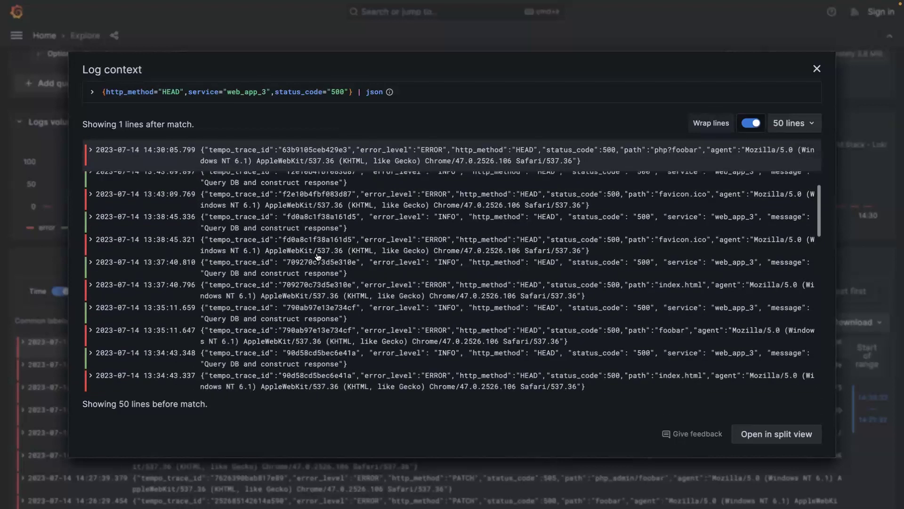
scroll(317, 258, down, 3)
scroll(318, 258, up, 2)
scroll(294, 214, up, 2)
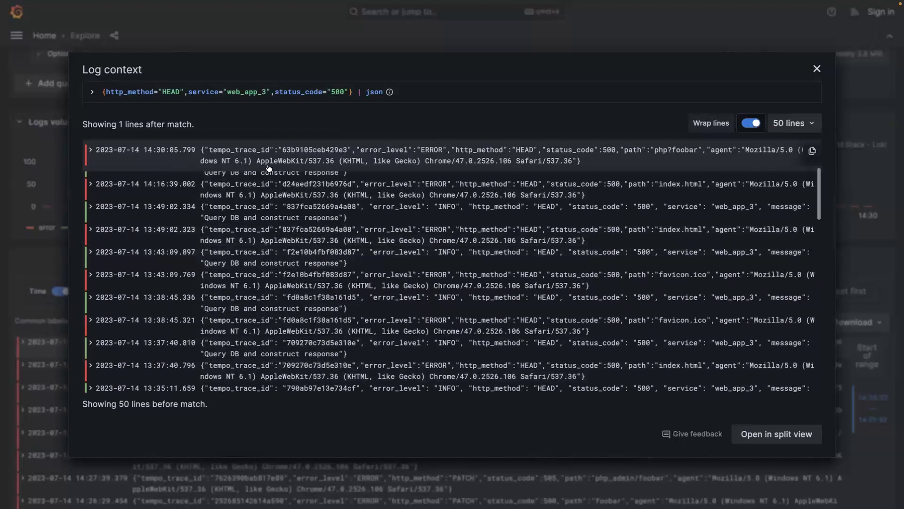
scroll(294, 228, down, 2)
scroll(293, 228, down, 2)
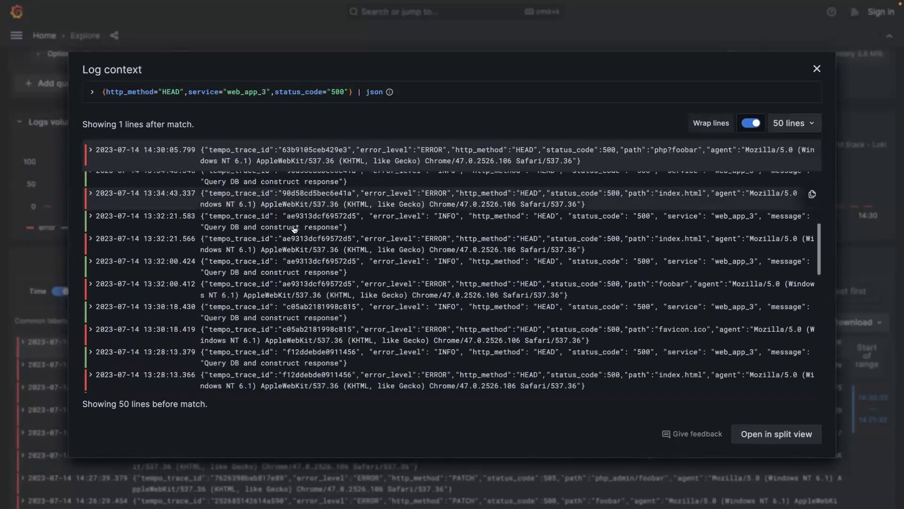
scroll(294, 228, down, 2)
scroll(294, 228, up, 2)
scroll(290, 215, up, 2)
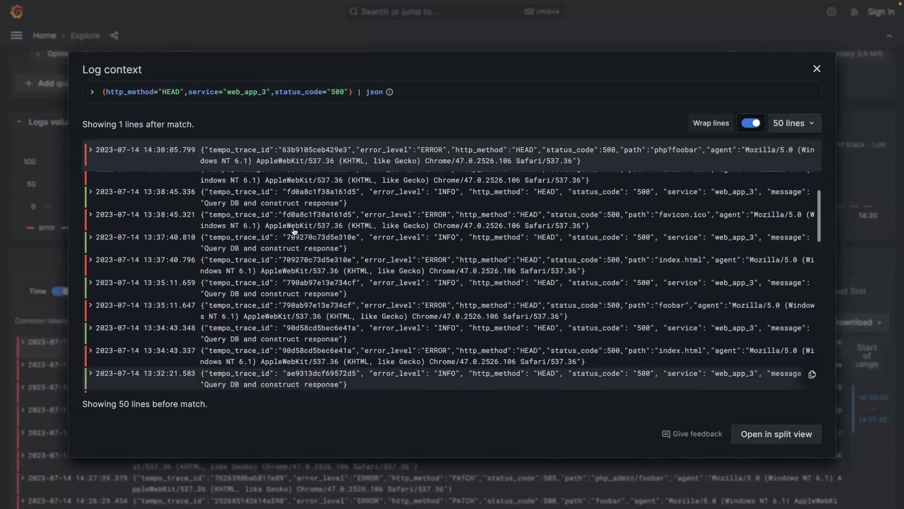
scroll(279, 225, up, 1)
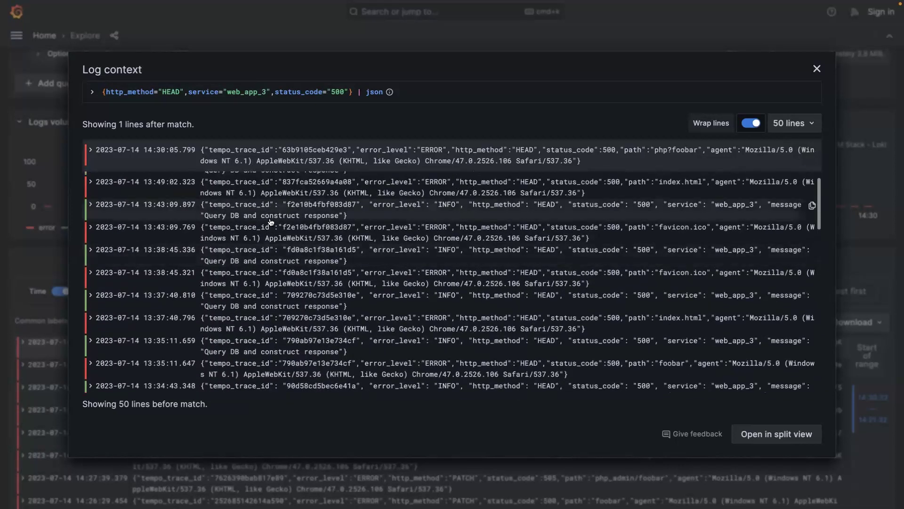
Drop the status_code="500" and http_method="HEAD" labels so context matches only service web_app_3
click(156, 93)
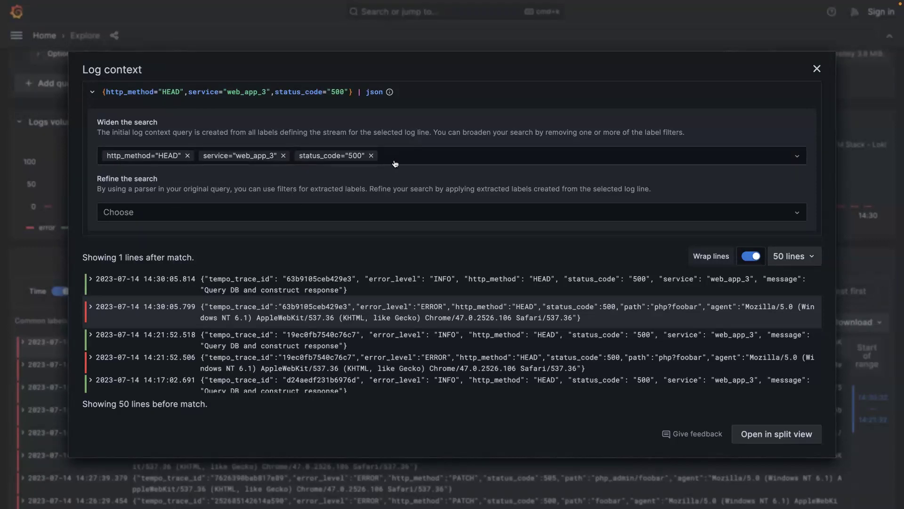
click(371, 155)
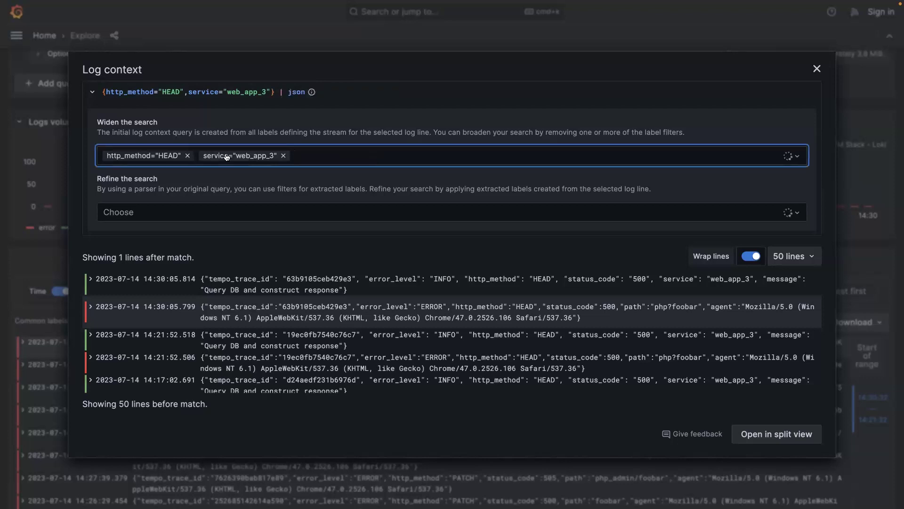
click(188, 157)
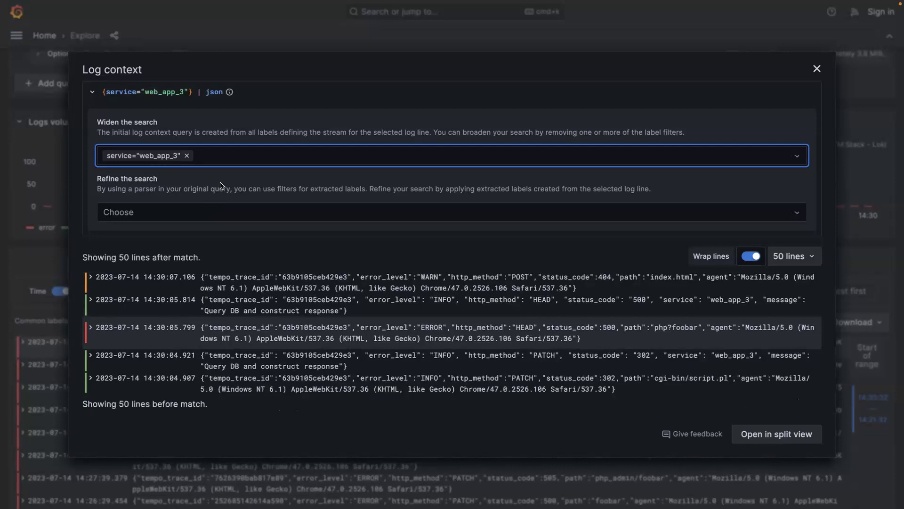
click(260, 191)
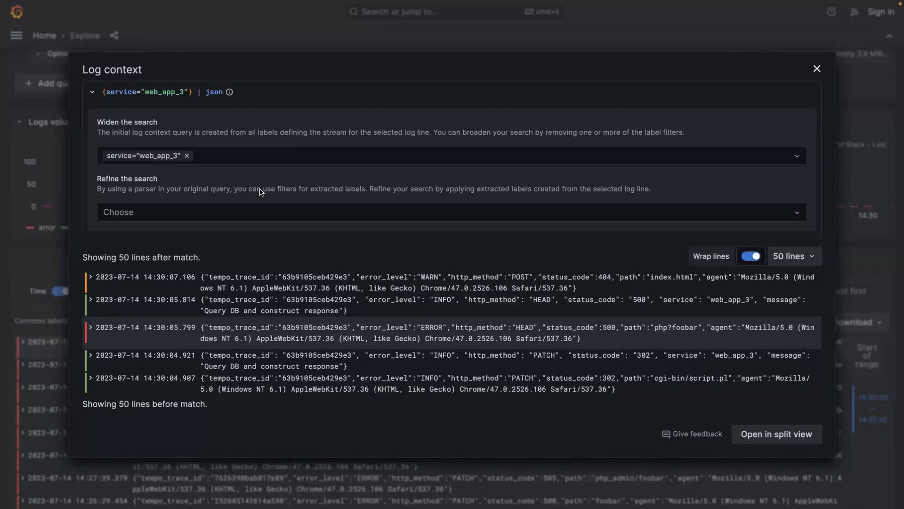
Refine the context to tempo_trace_id="63b9105ceb429e3" and collapse the filter panels
click(163, 212)
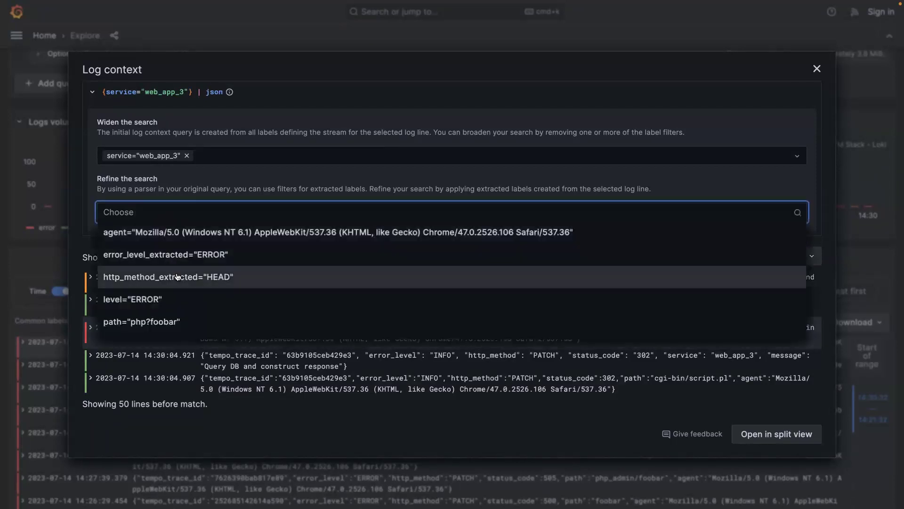
scroll(177, 275, down, 1)
scroll(176, 277, down, 1)
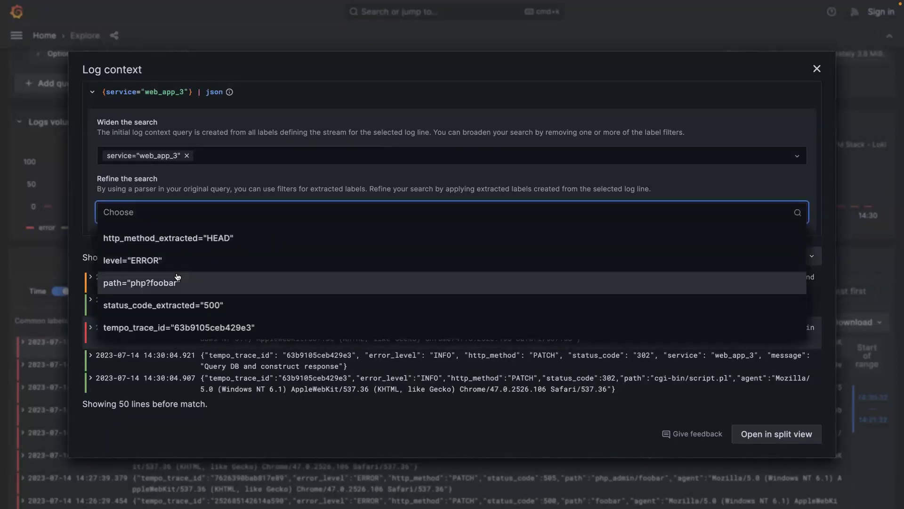
key(Up)
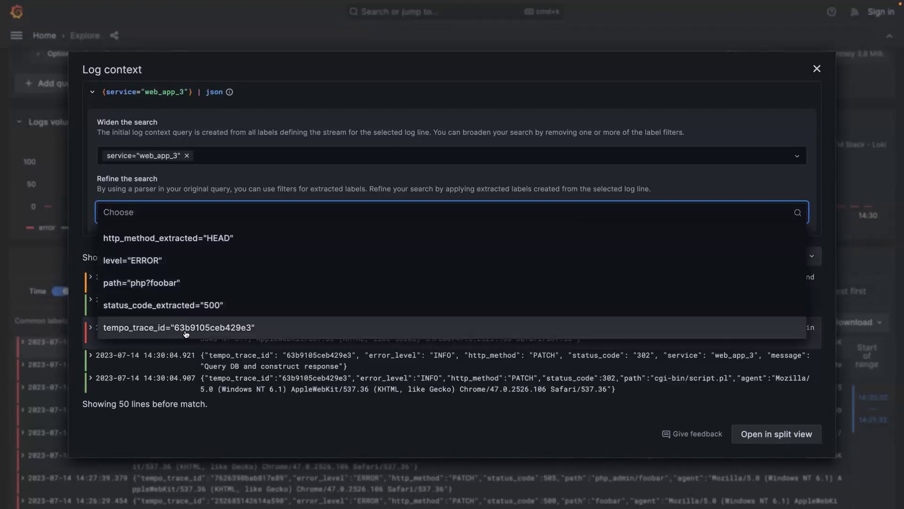
click(209, 328)
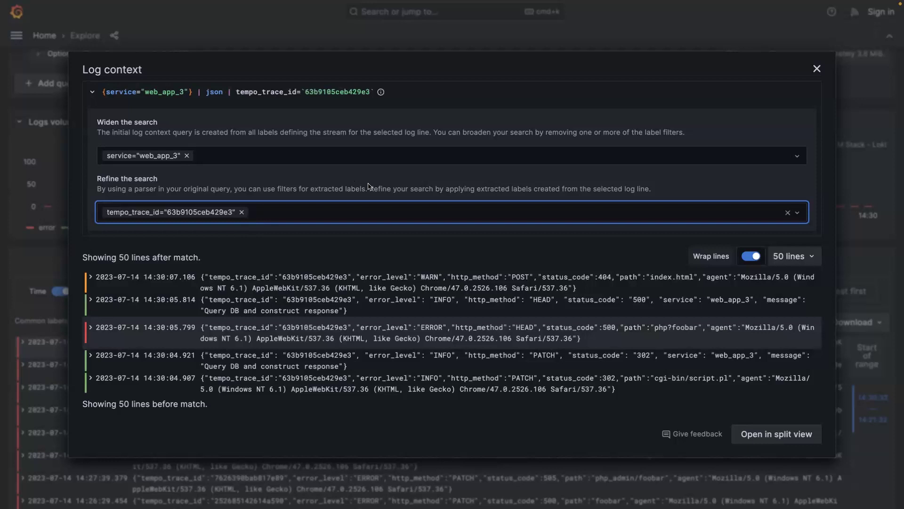
click(279, 95)
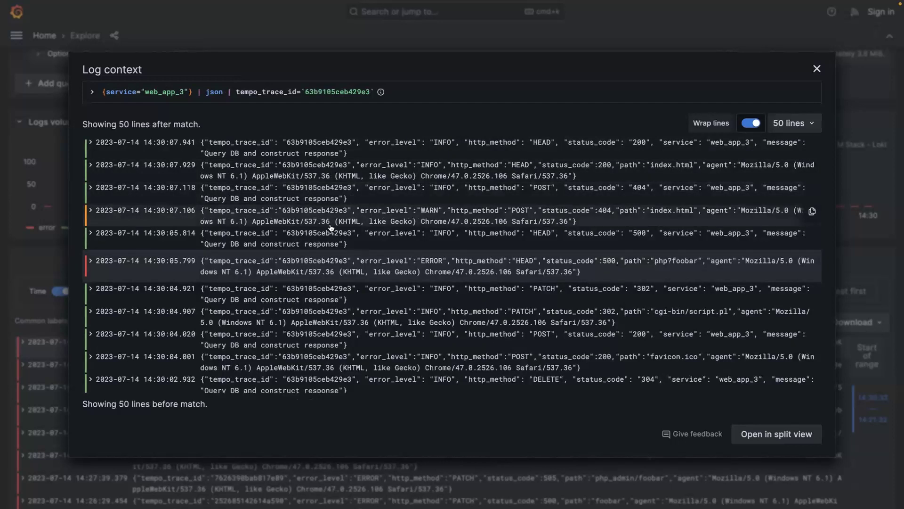
scroll(331, 227, down, 1)
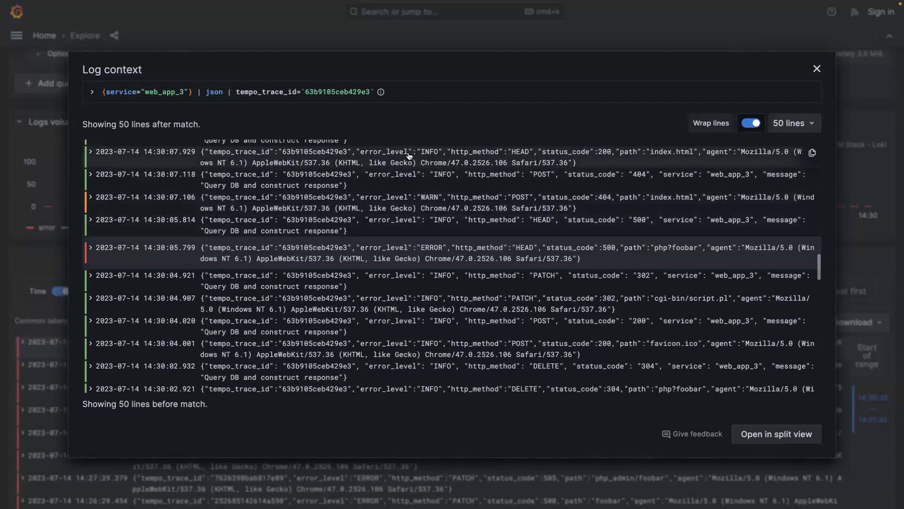
scroll(415, 232, down, 1)
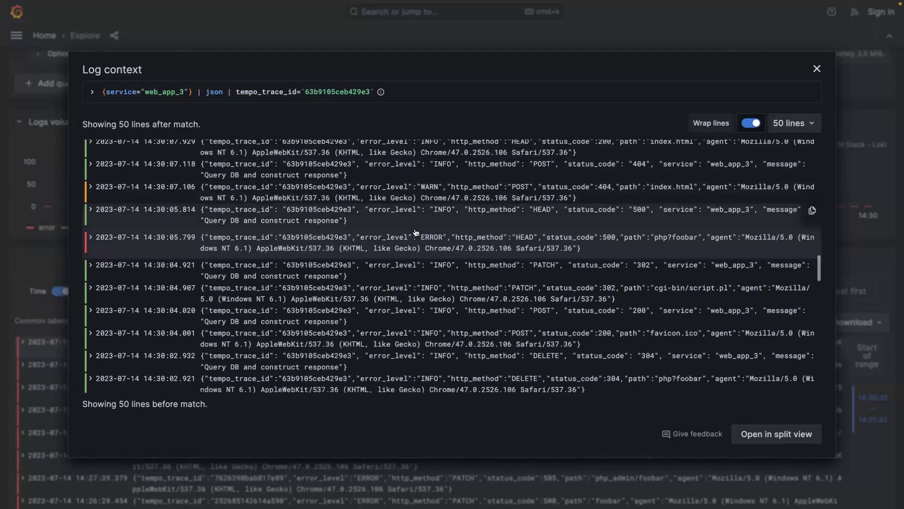
scroll(421, 233, down, 1)
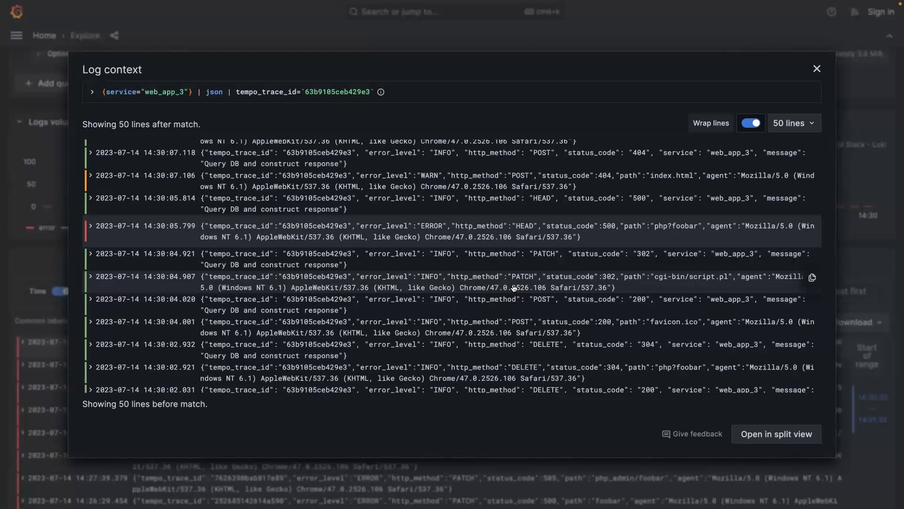
Open the trace-filtered context query in split view beside the error logs
click(795, 436)
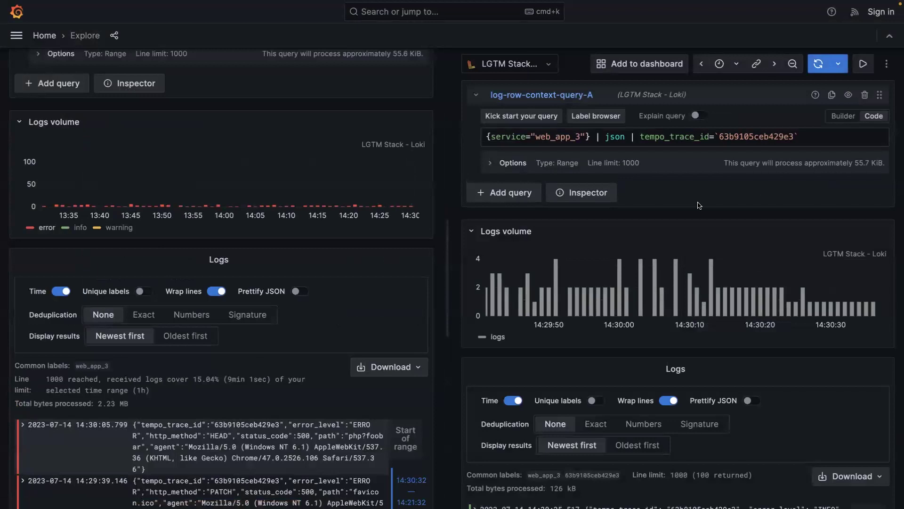
scroll(698, 205, down, 1)
scroll(699, 191, down, 1)
scroll(702, 163, up, 2)
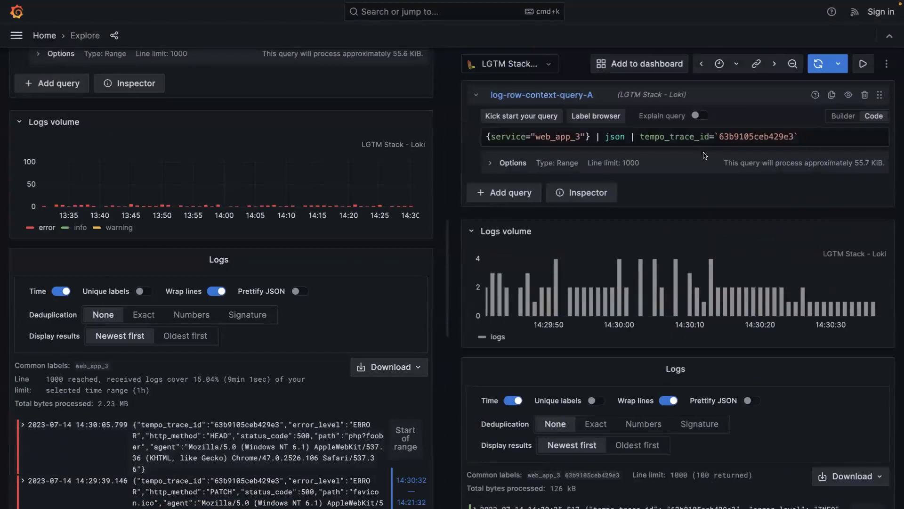
scroll(703, 156, down, 1)
scroll(707, 170, down, 1)
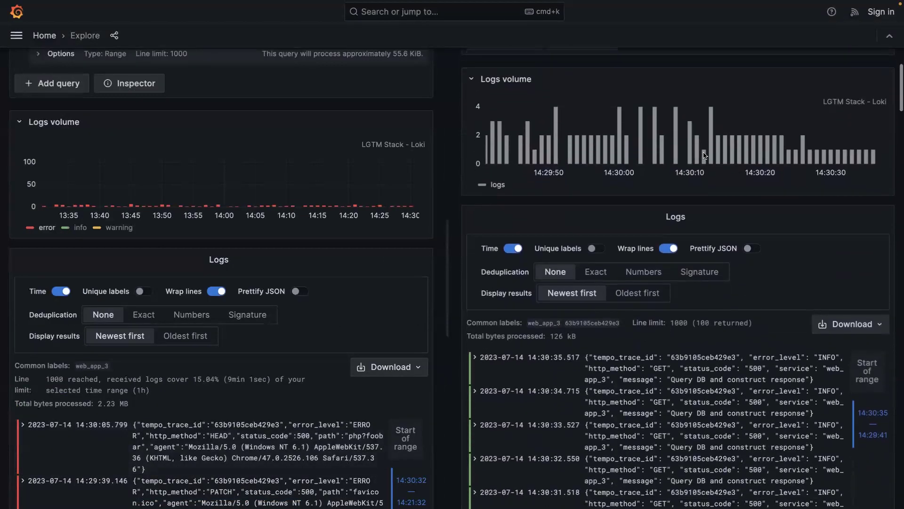
scroll(703, 152, down, 2)
scroll(791, 99, up, 3)
Start editing the trace ID query in the right pane's query editor
click(801, 89)
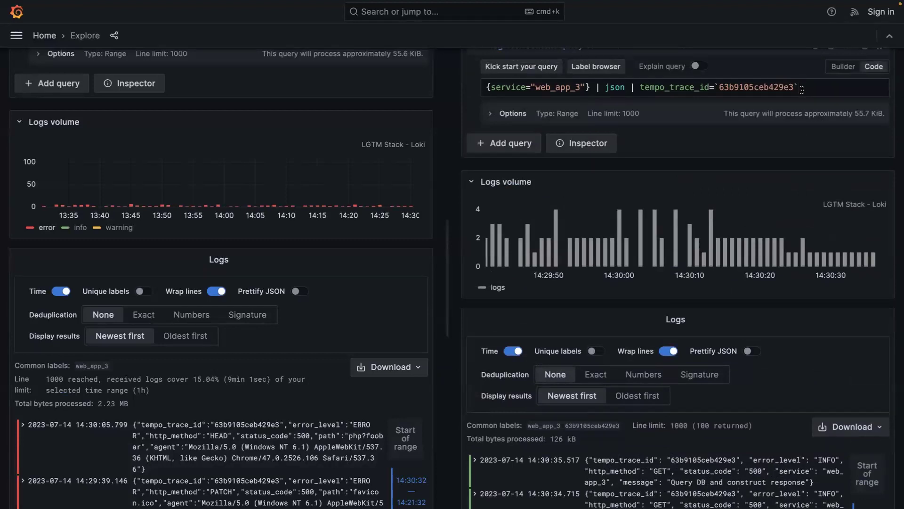